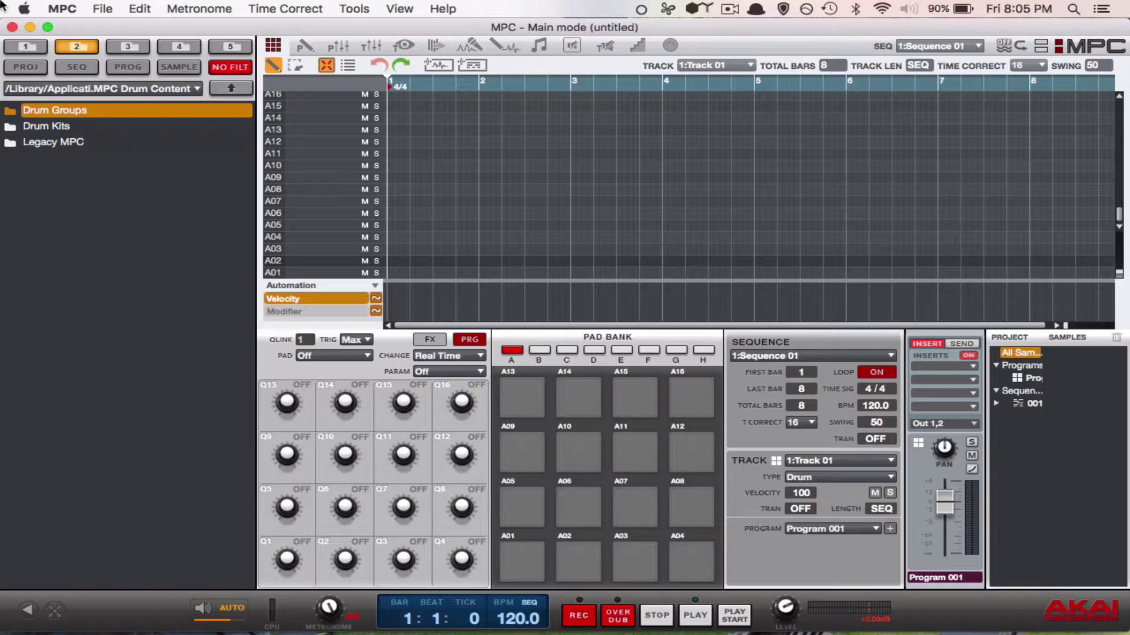
# Load 1980 808.xpm from Drum Kits onto Track 01 and audition pads A01, A02, A03 and A01.
pyautogui.doubleClick(28, 126)
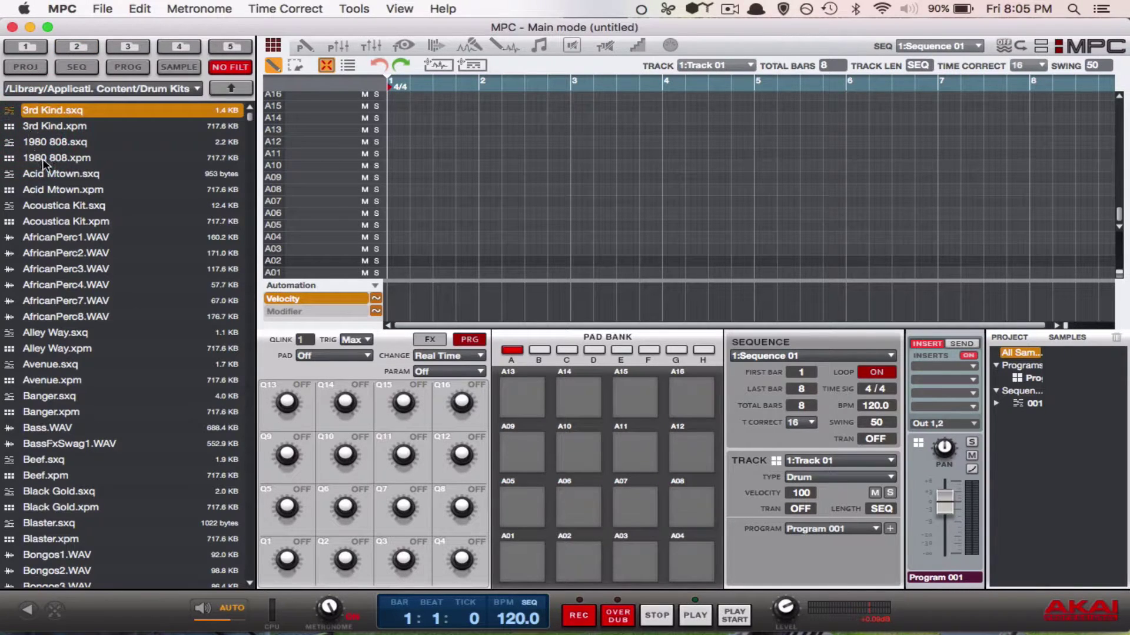
pyautogui.moveTo(44, 162); pyautogui.dragTo(827, 478)
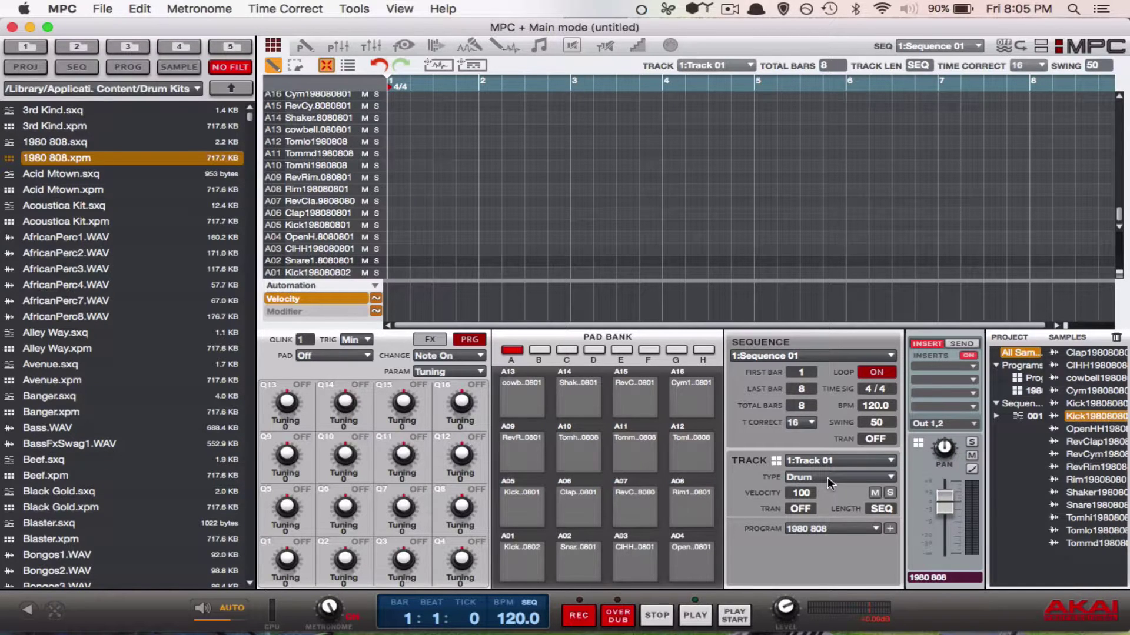
pyautogui.click(515, 559)
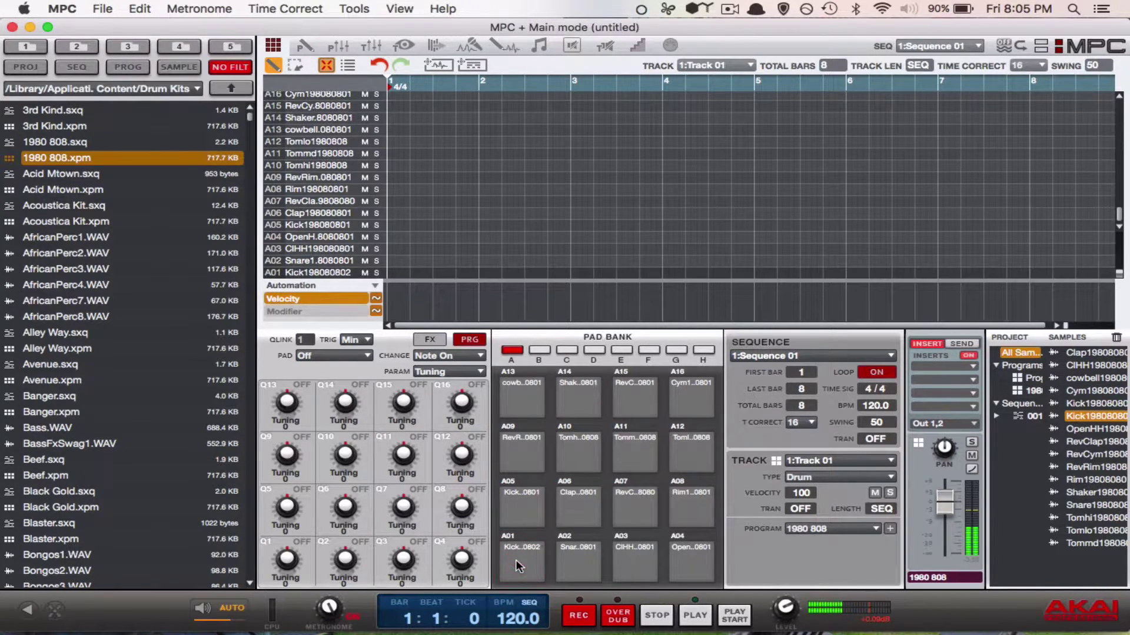
pyautogui.click(578, 559)
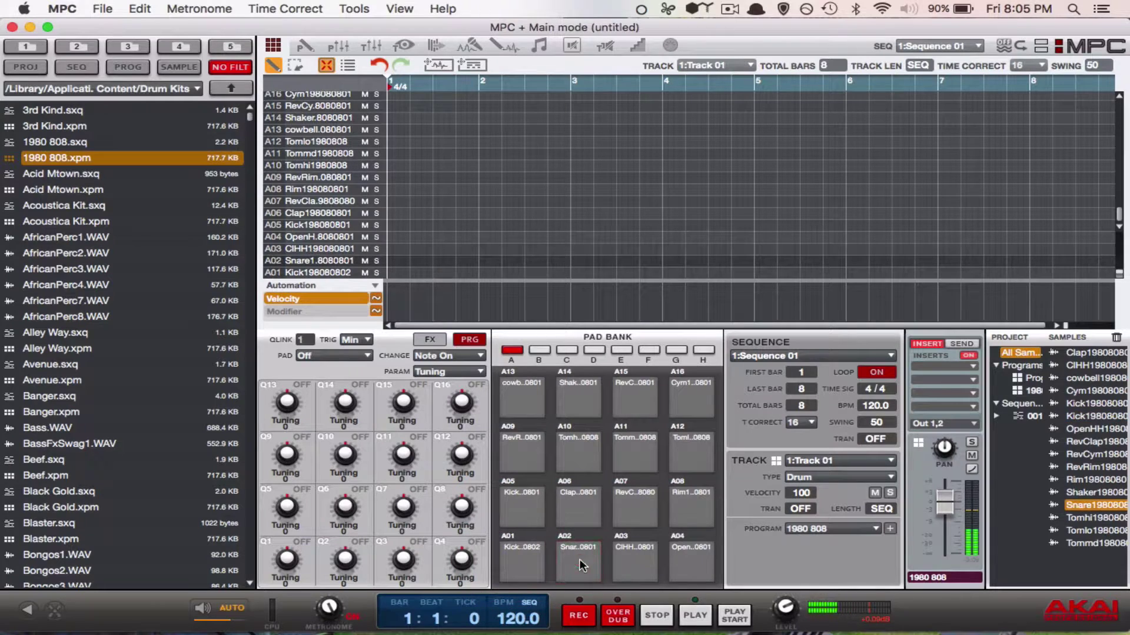
pyautogui.click(622, 559)
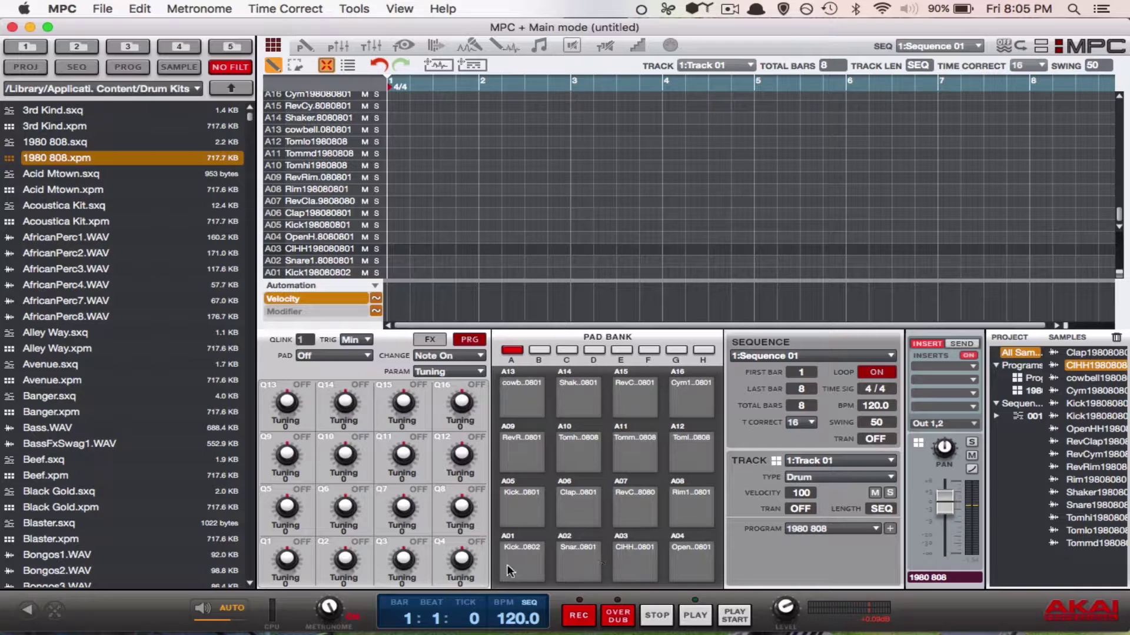
pyautogui.click(527, 566)
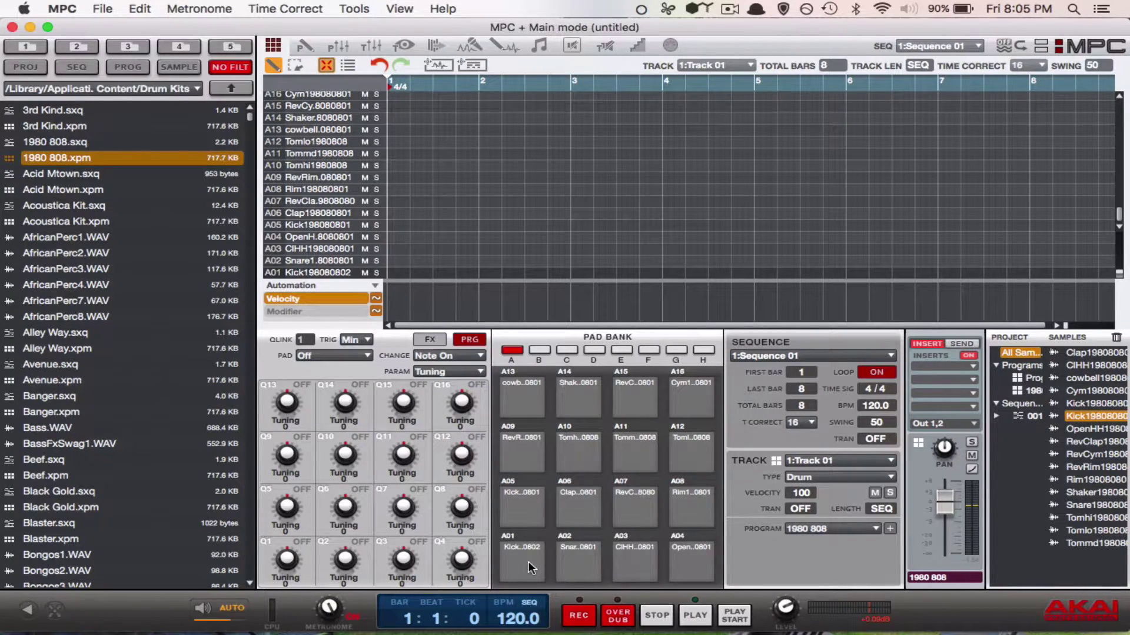
# Change Track 01's type to Keygroup, creating the empty Program 002.
pyautogui.click(893, 478)
pyautogui.click(817, 520)
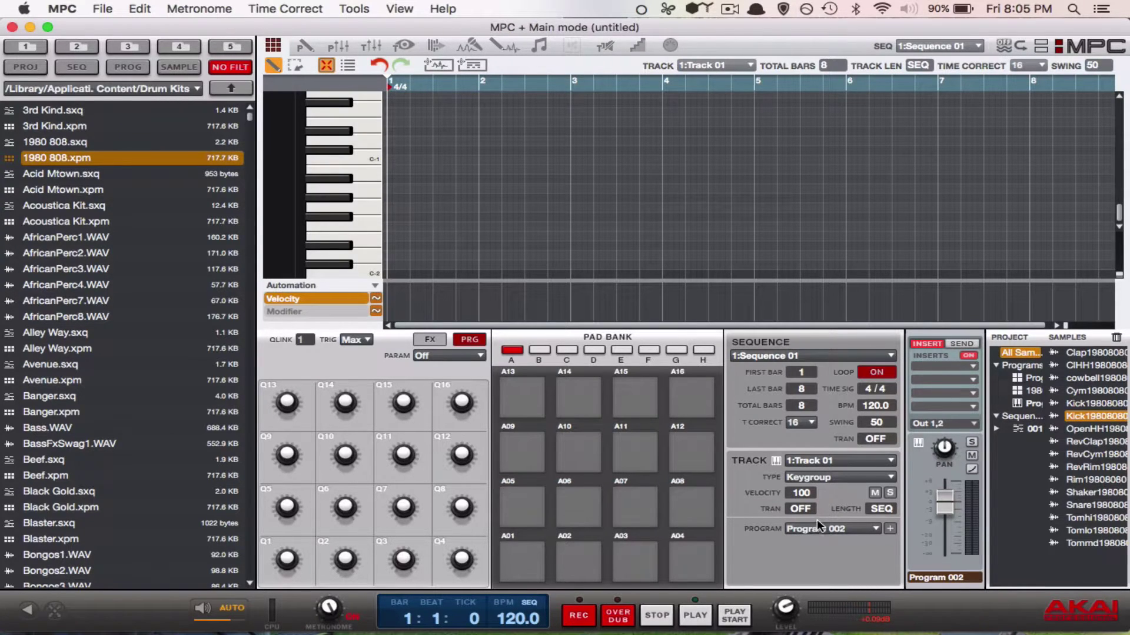
# In Program Edit, set Program 002's Layer 1 sample to Kick198080801, then return to Main mode.
pyautogui.click(297, 47)
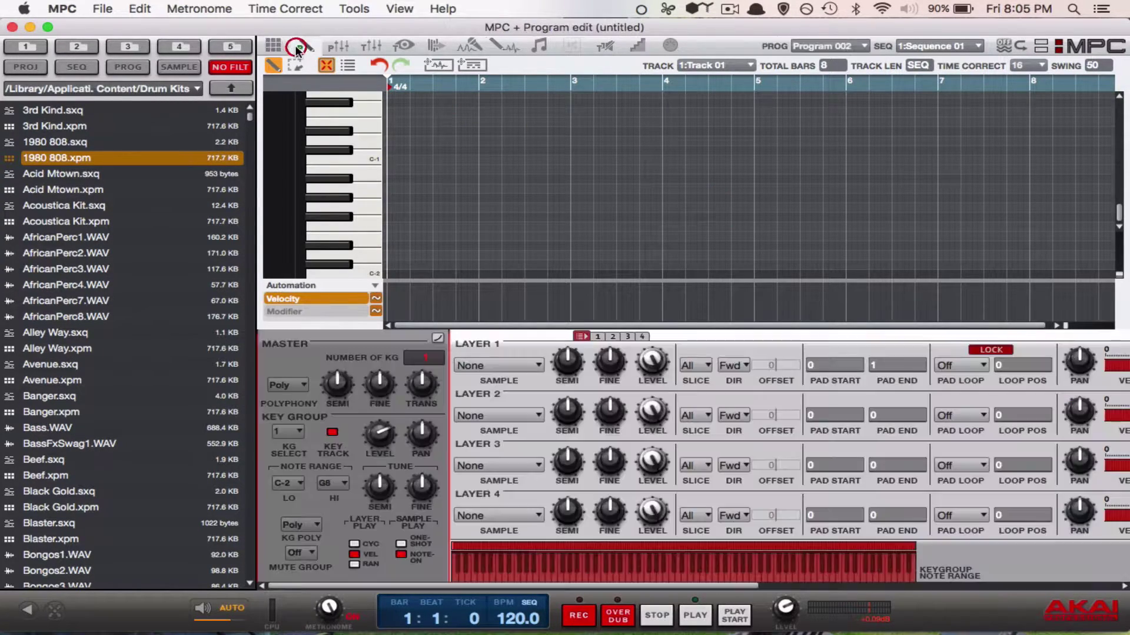
pyautogui.click(523, 369)
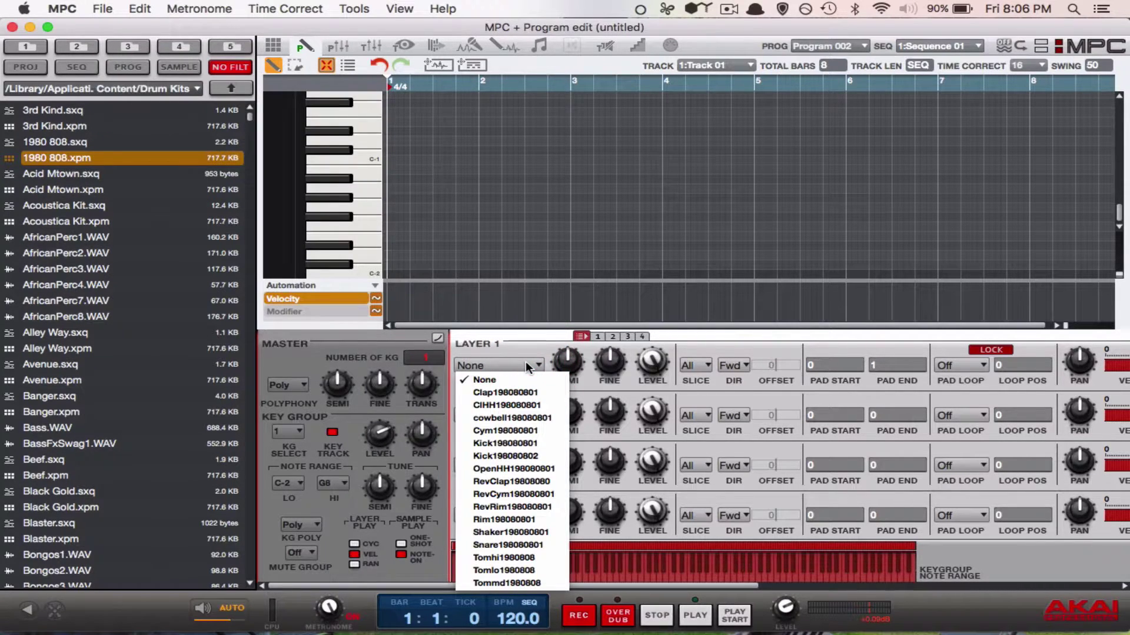
pyautogui.click(499, 443)
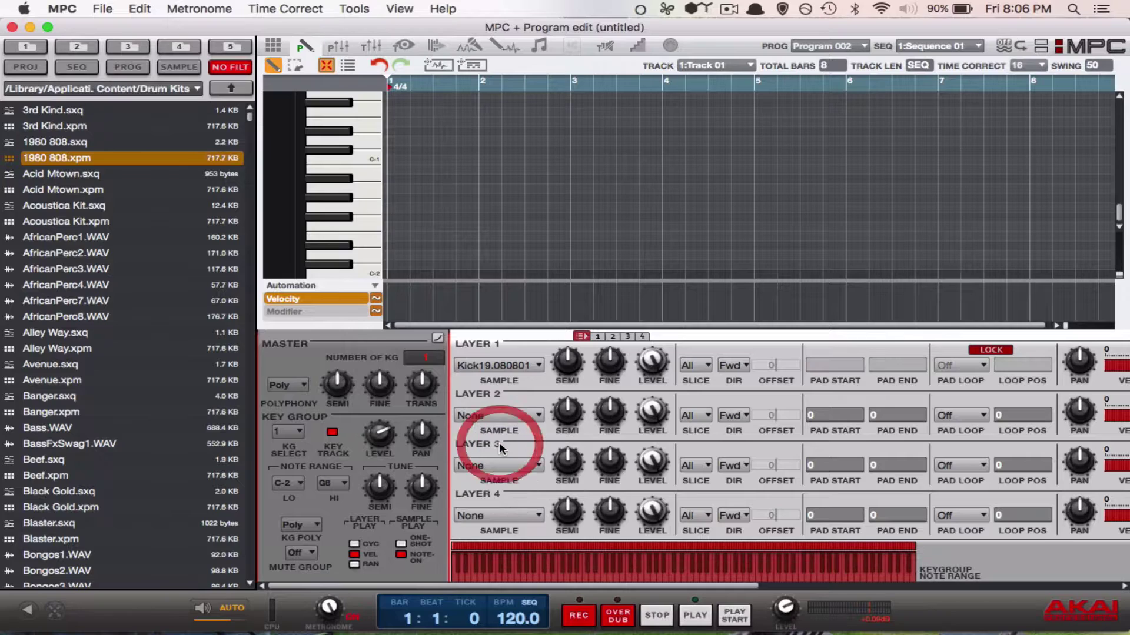
pyautogui.click(273, 46)
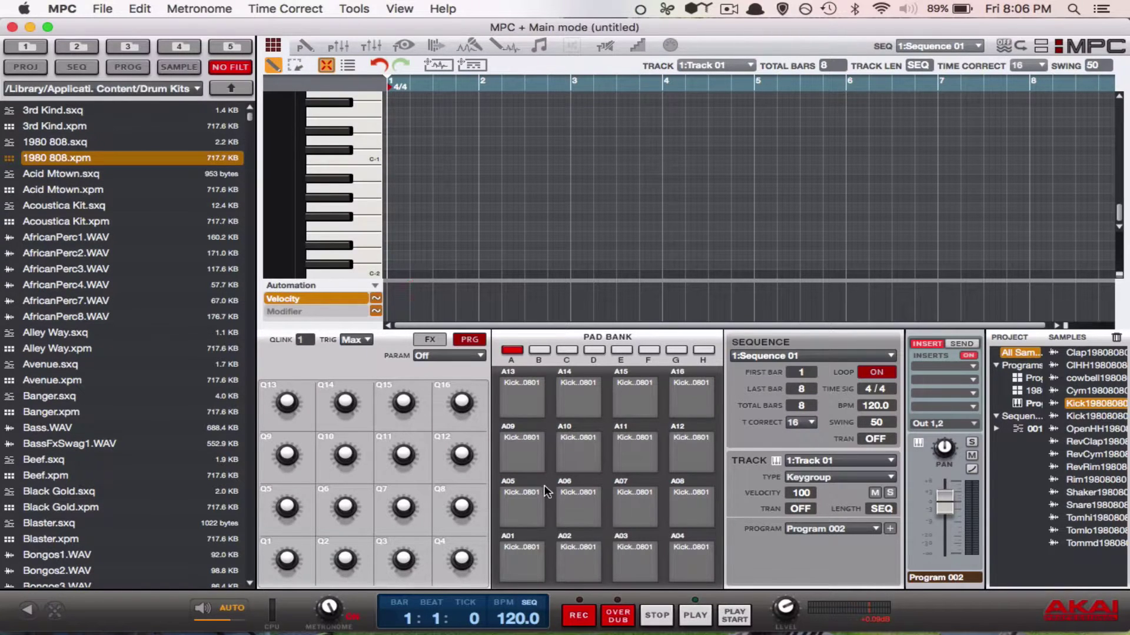
# Play the keygroup kick on pads A01, A02, A03 and A14, then D13, D15 and D16 in bank D.
pyautogui.click(533, 553)
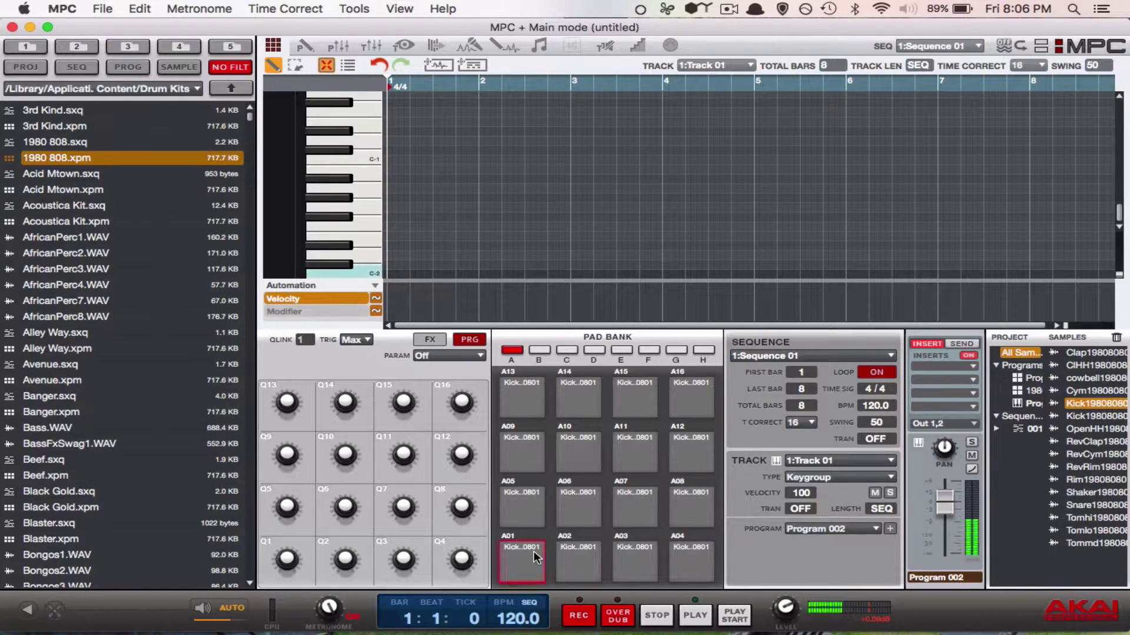
pyautogui.click(579, 552)
pyautogui.click(618, 556)
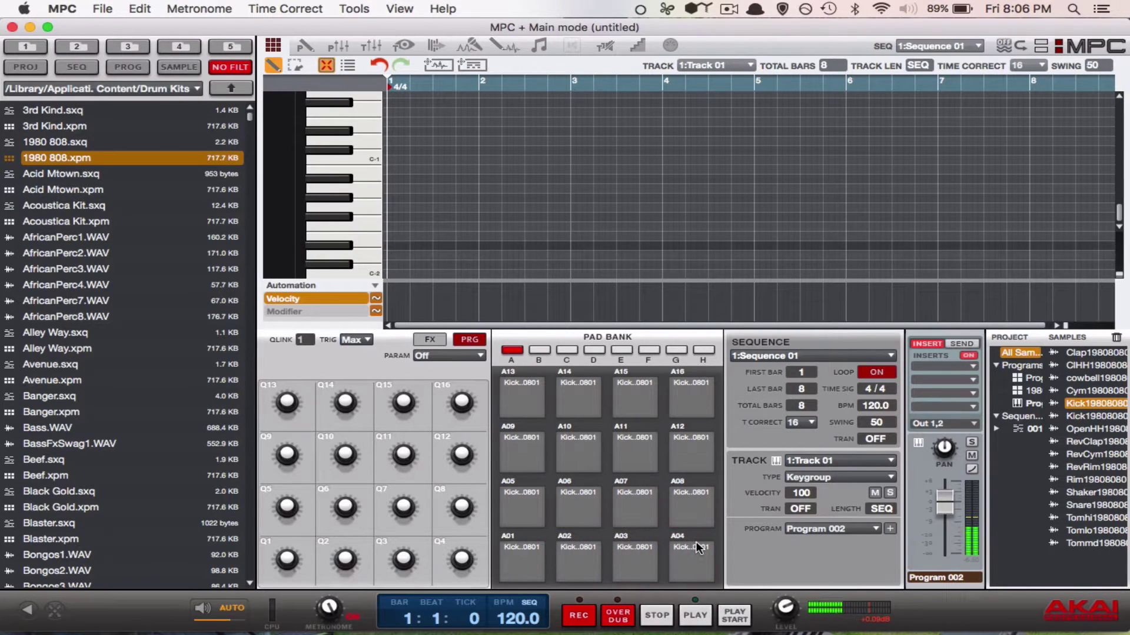
pyautogui.click(586, 391)
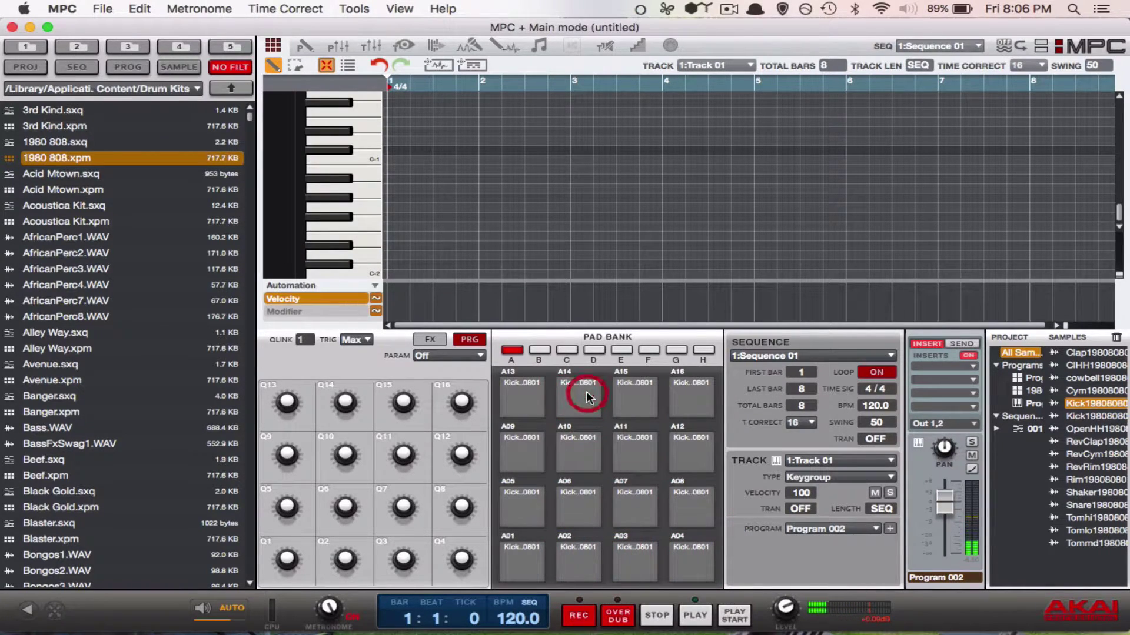
pyautogui.click(594, 350)
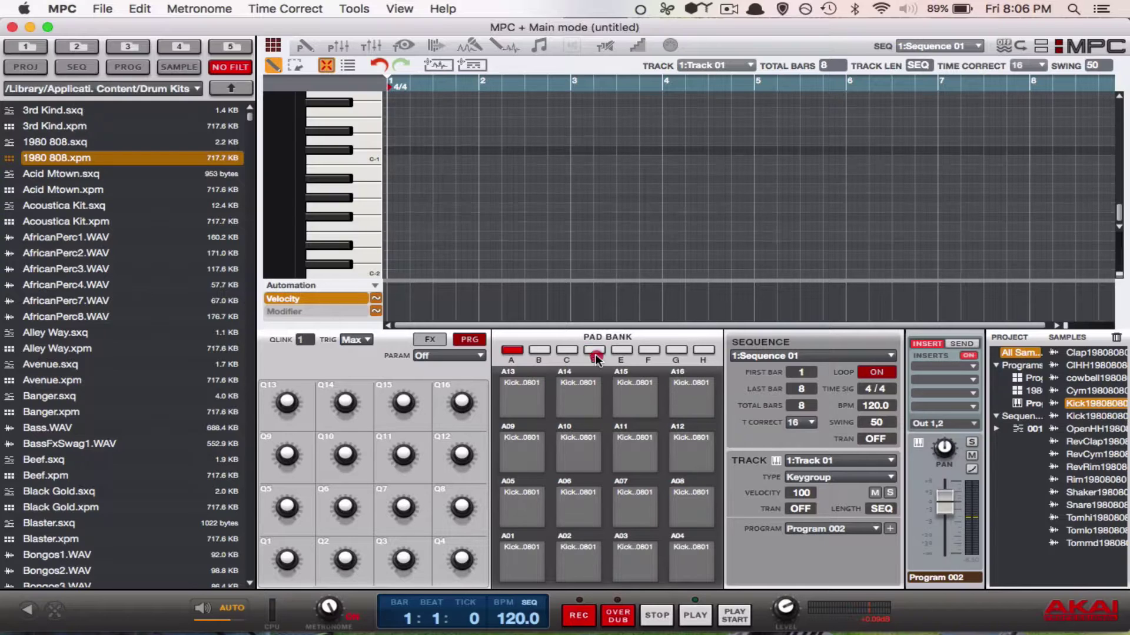
pyautogui.click(522, 392)
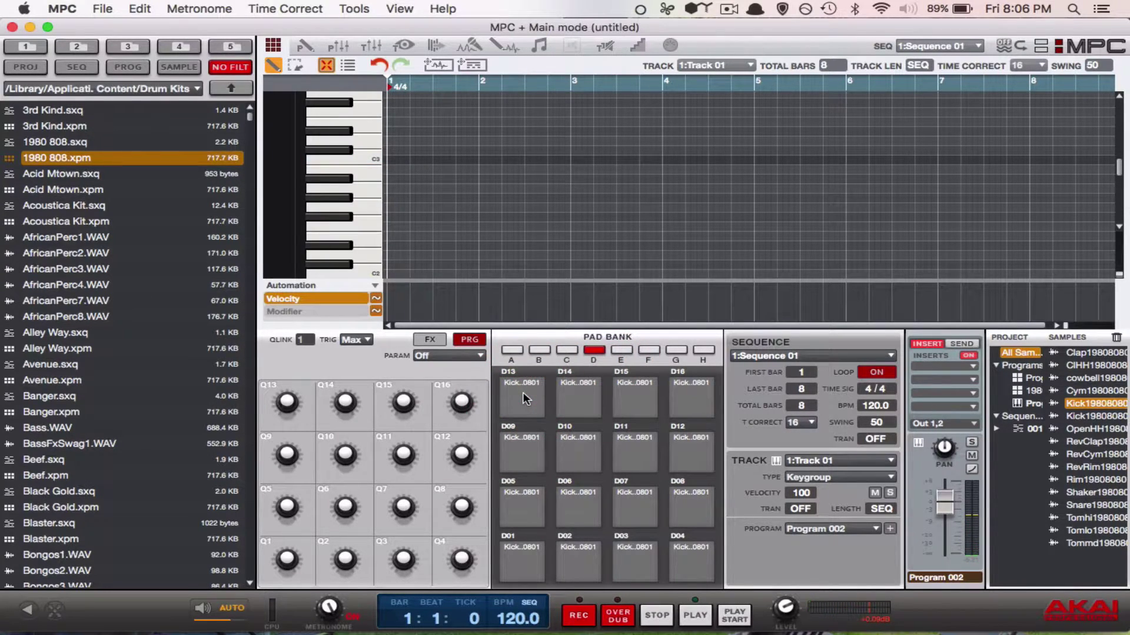
pyautogui.click(619, 413)
pyautogui.click(696, 416)
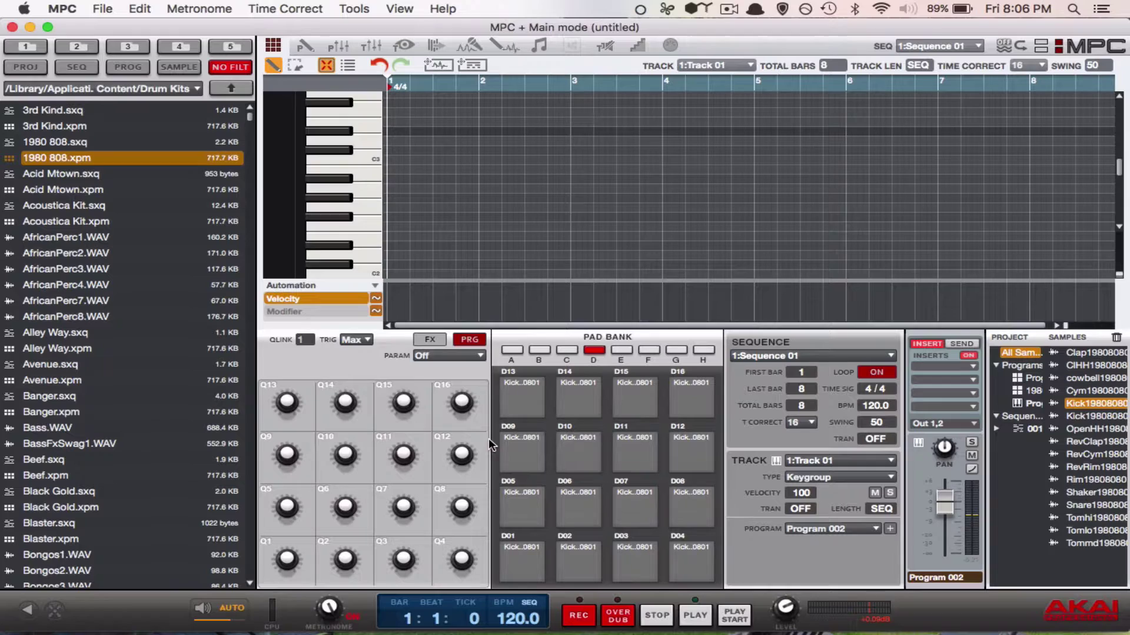
# Arm recording, switch Track 01 back to a Drum track, and select pad bank A.
pyautogui.click(583, 624)
pyautogui.click(889, 478)
pyautogui.click(823, 506)
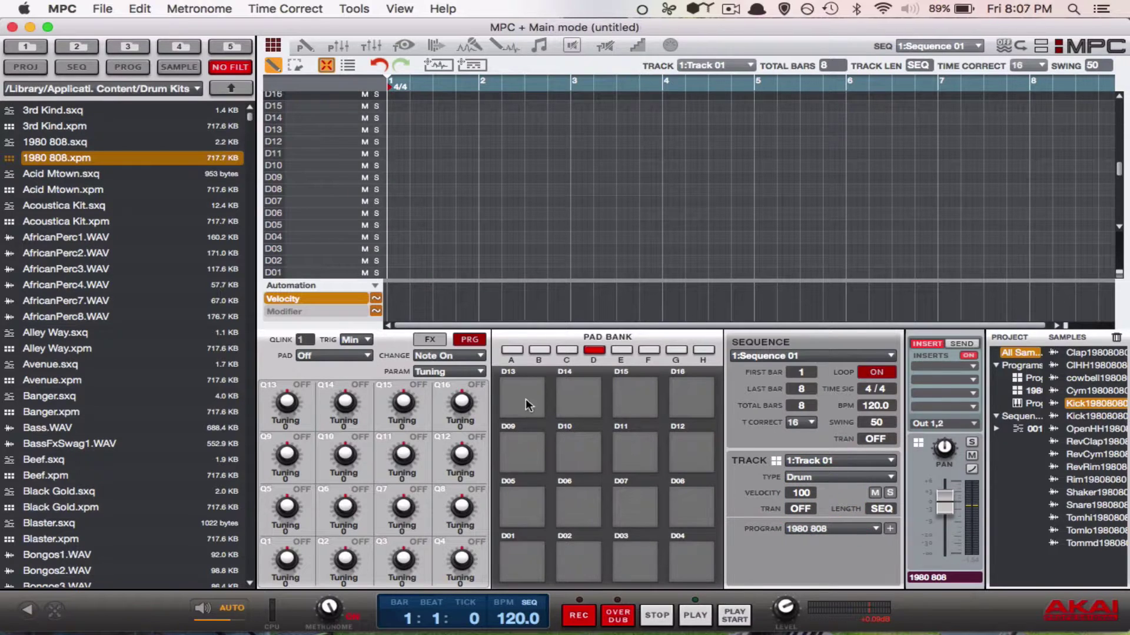
pyautogui.click(511, 350)
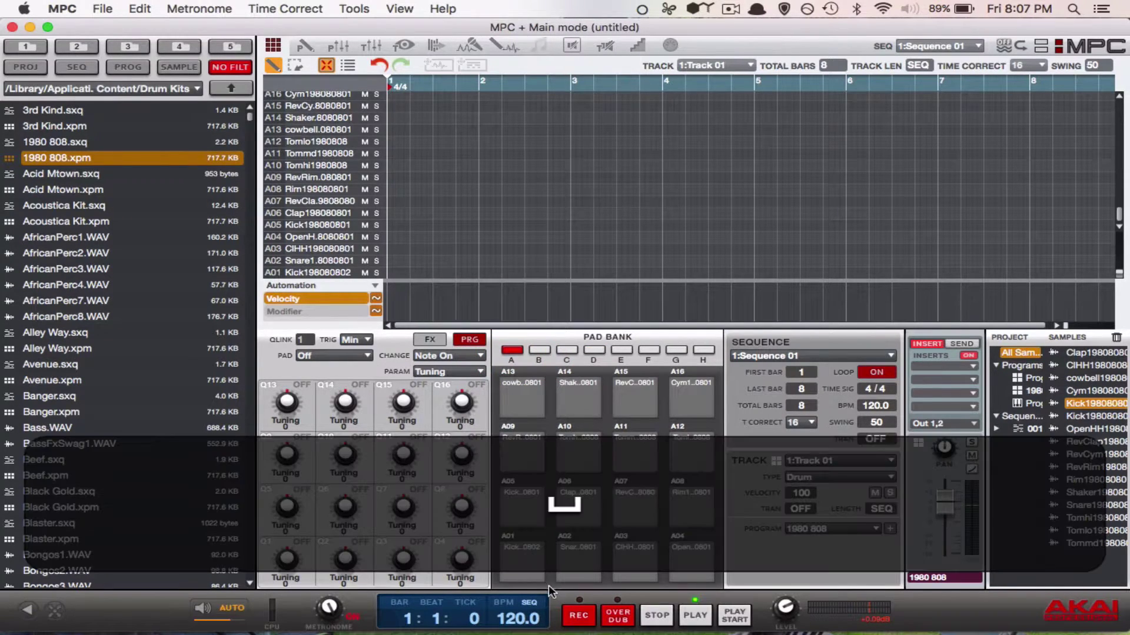
# Record four bars of kick and snare hits on the A pads, then stop with Space.
pyautogui.click(525, 563)
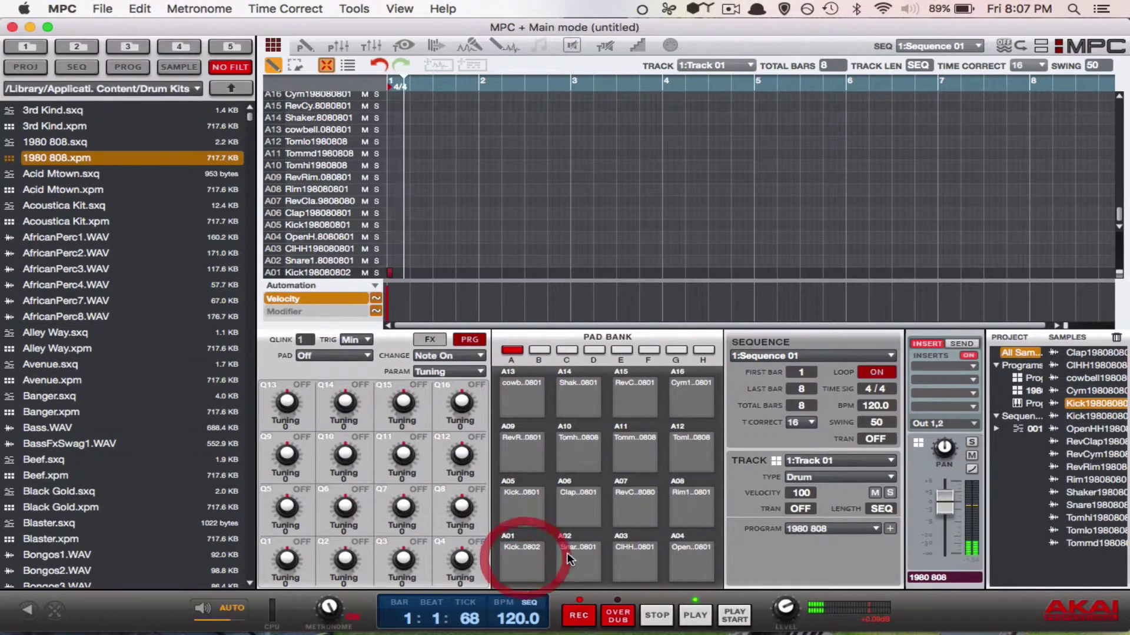
pyautogui.click(567, 556)
pyautogui.click(567, 556)
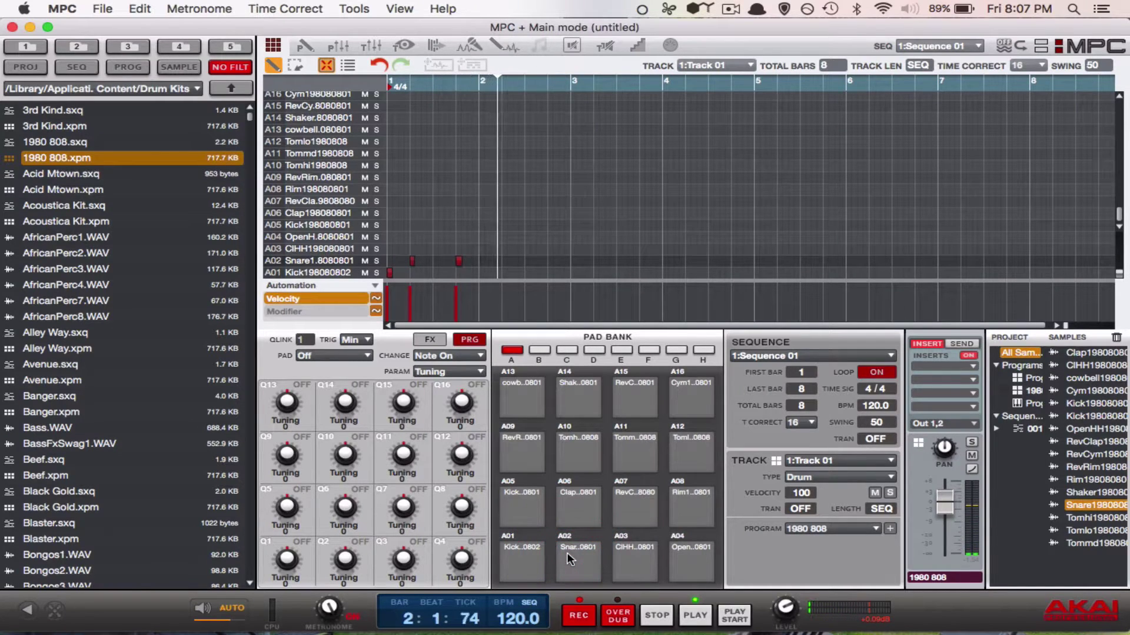
pyautogui.click(566, 553)
pyautogui.click(567, 552)
pyautogui.click(531, 552)
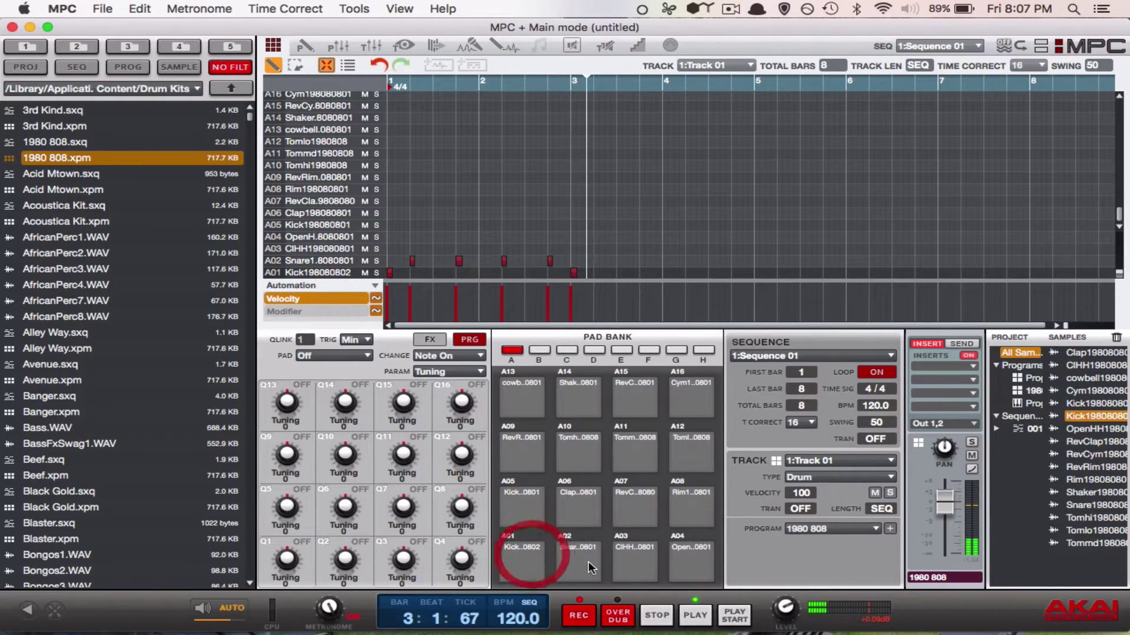
pyautogui.click(587, 561)
pyautogui.click(587, 561)
pyautogui.click(587, 562)
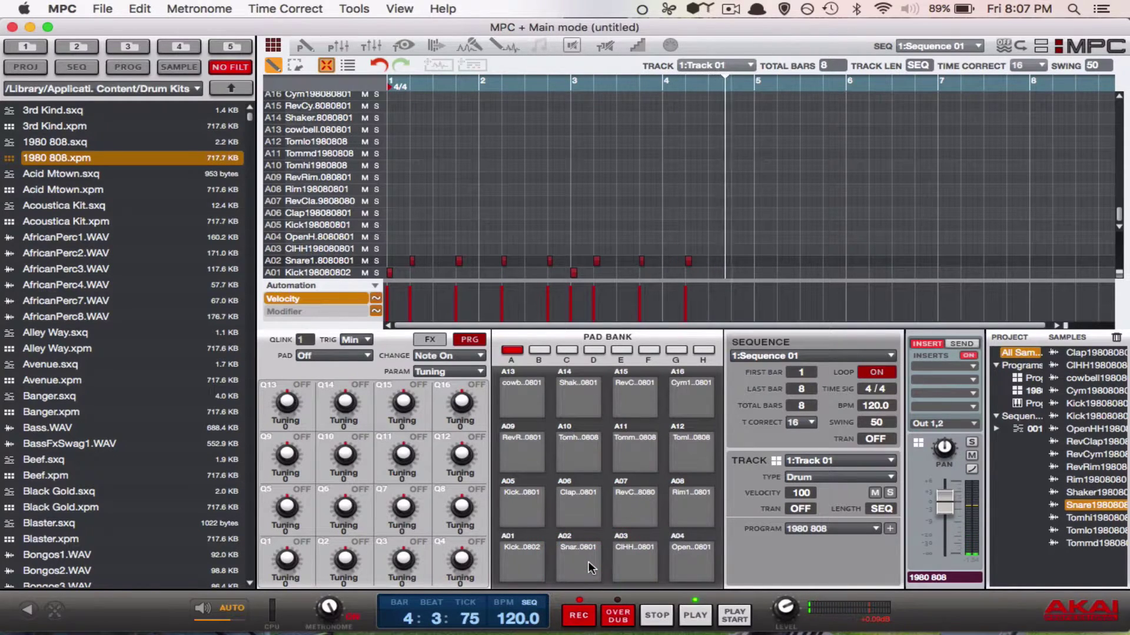
pyautogui.click(588, 561)
pyautogui.press('space')
pyautogui.press('space')
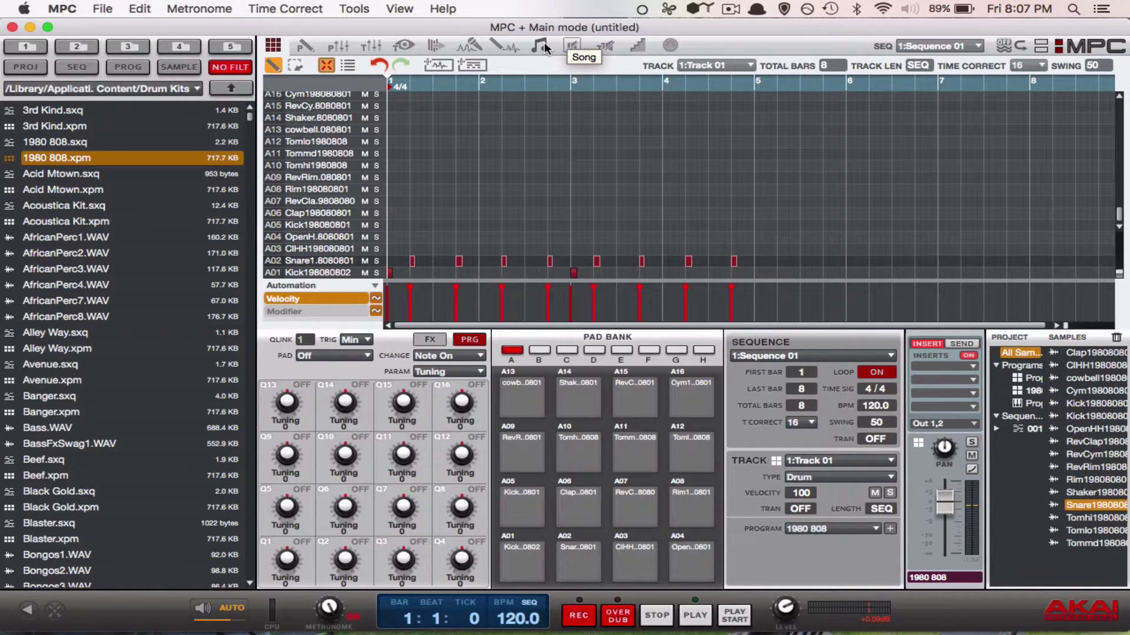
# In Song mode, add Sequence 01 from pad A01 as four song steps.
pyautogui.click(543, 43)
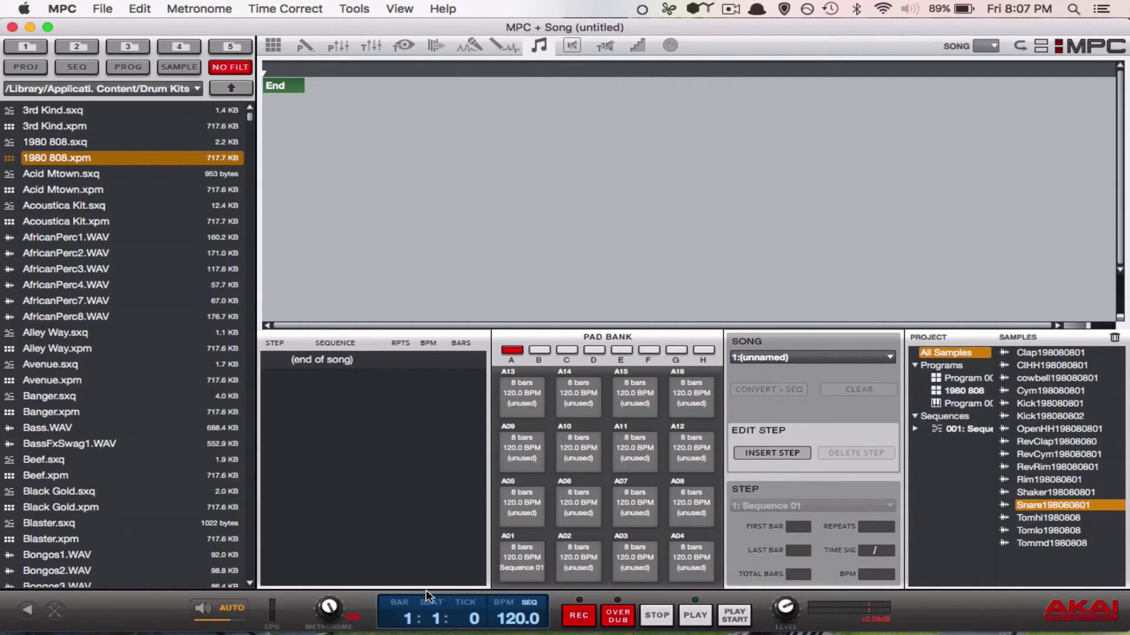
pyautogui.click(569, 567)
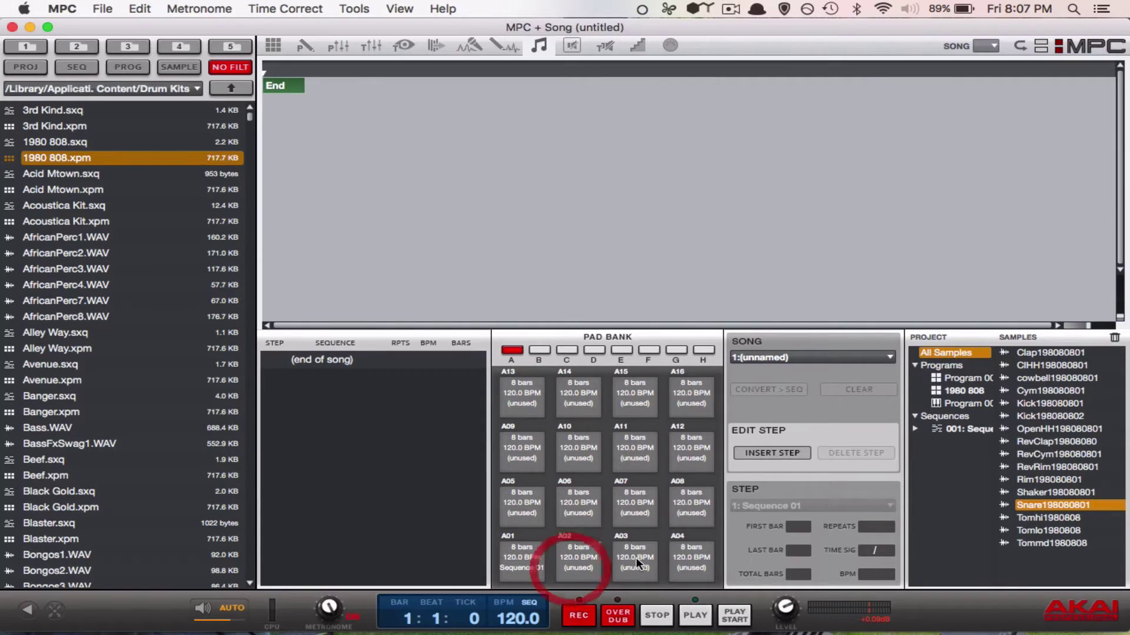
pyautogui.click(636, 558)
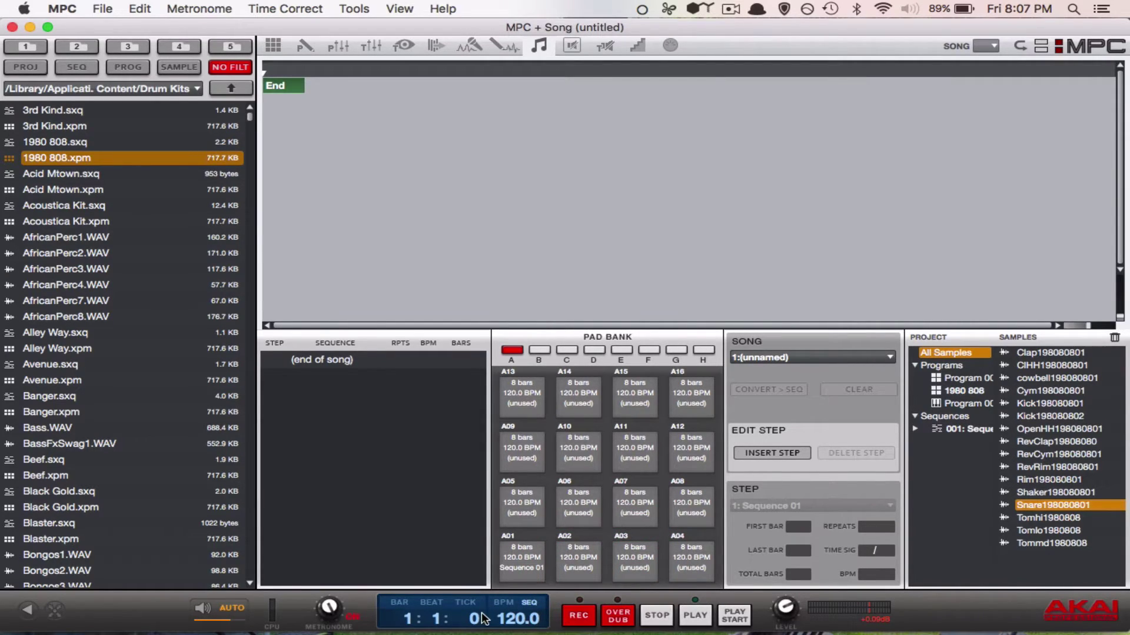
pyautogui.moveTo(531, 559); pyautogui.dragTo(435, 405)
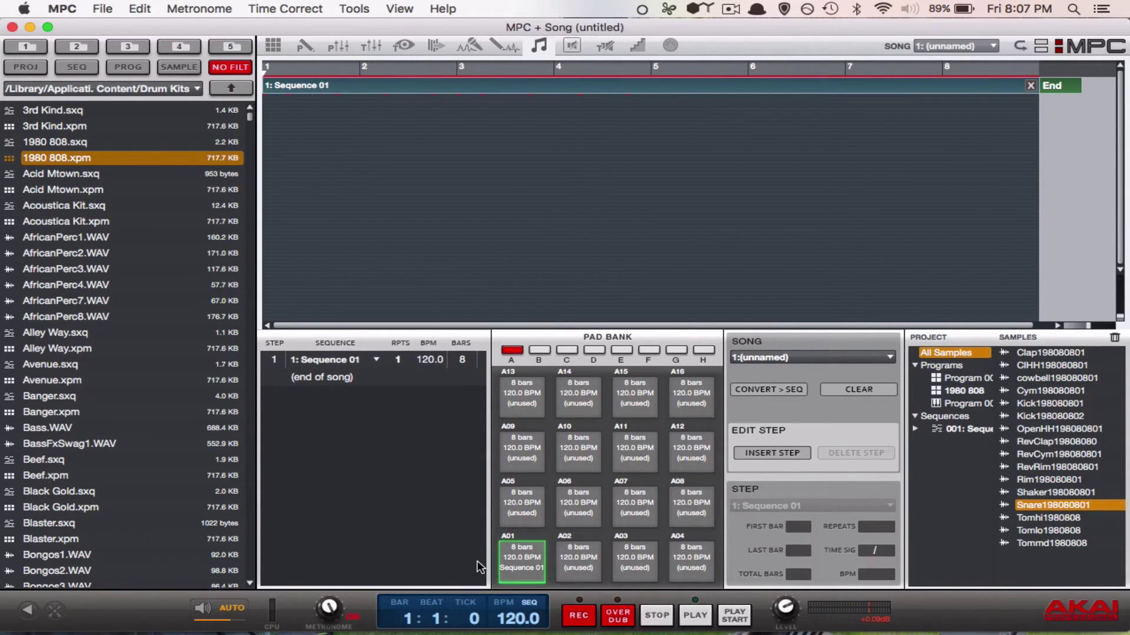
pyautogui.moveTo(511, 564); pyautogui.dragTo(433, 520)
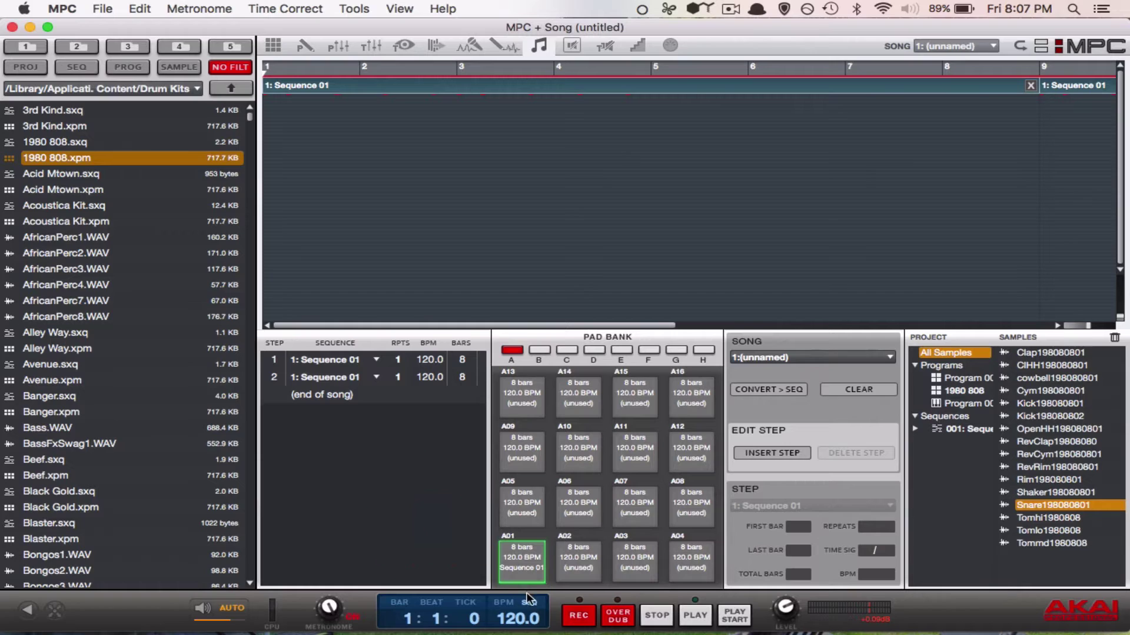
pyautogui.moveTo(521, 561); pyautogui.dragTo(328, 474)
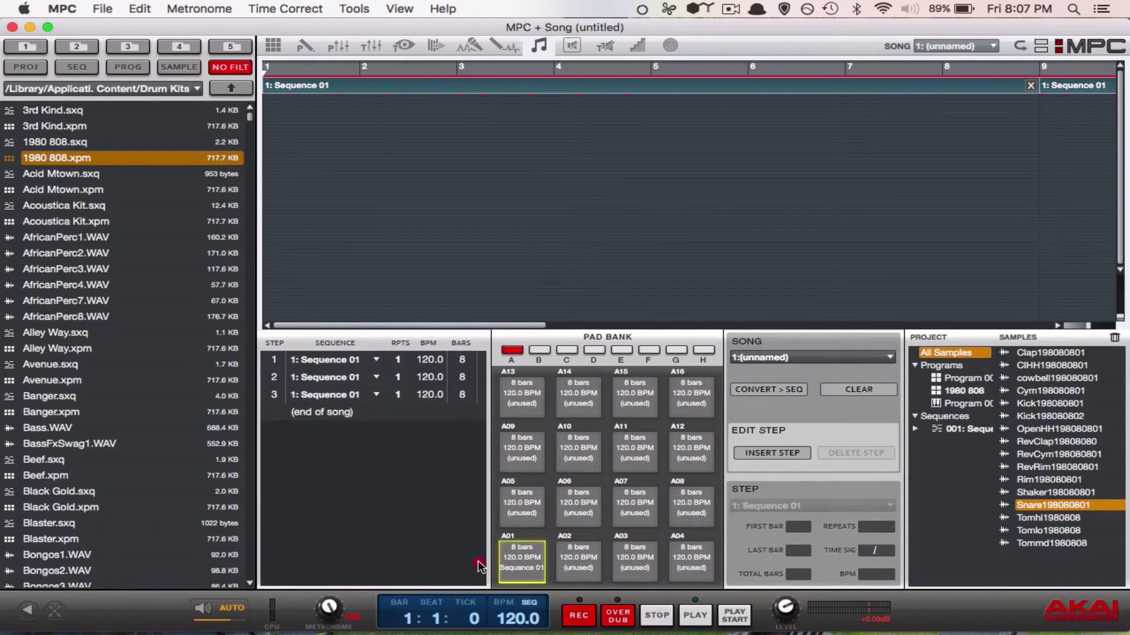
pyautogui.moveTo(480, 566); pyautogui.dragTo(434, 527)
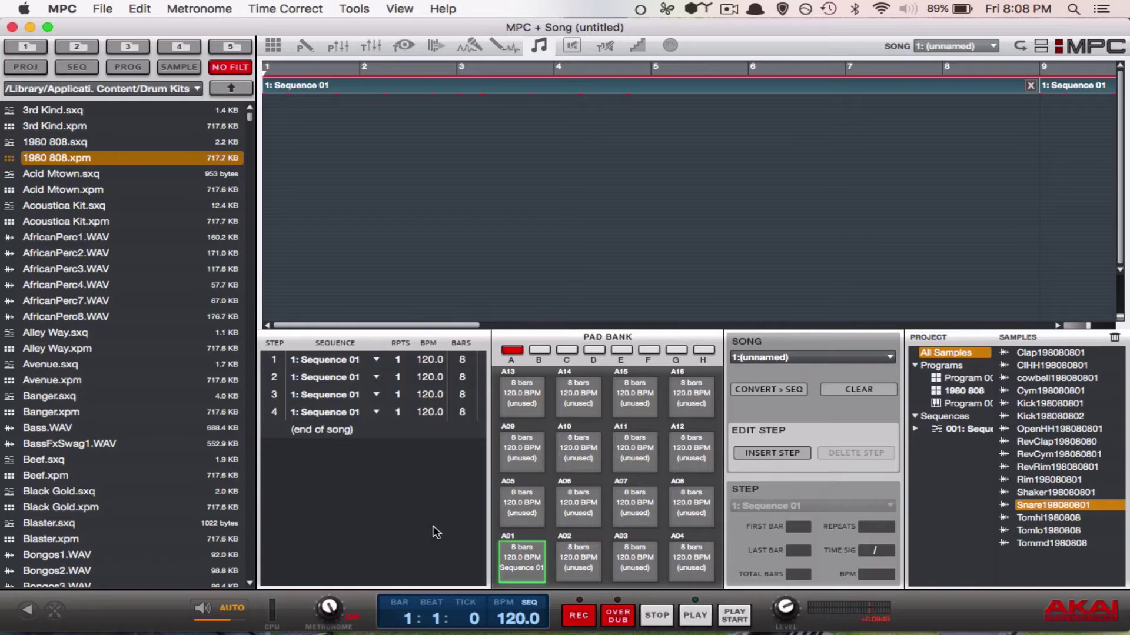
# Open the Audio Mixdown dialog via File > Export > As Audio Mixdown.
pyautogui.click(96, 8)
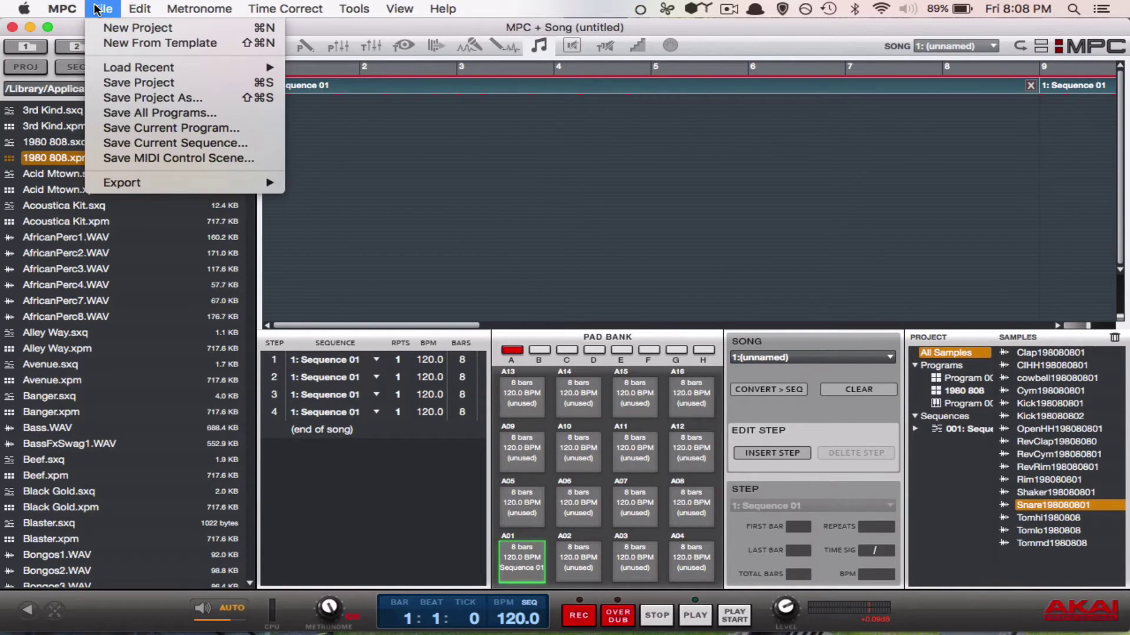
pyautogui.moveTo(131, 186)
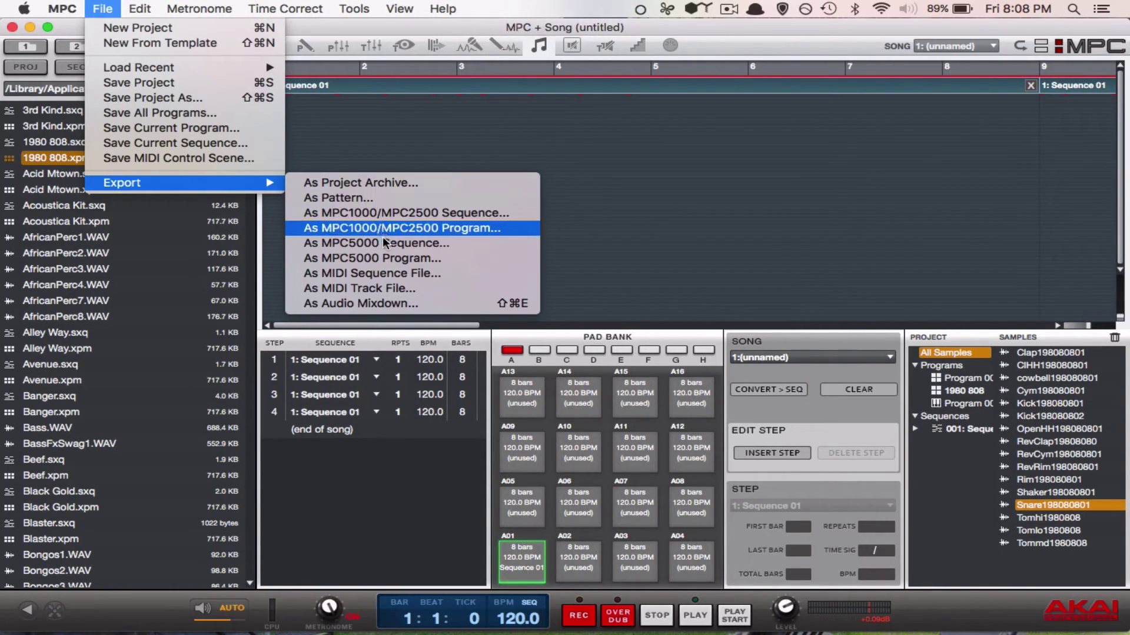
pyautogui.click(385, 303)
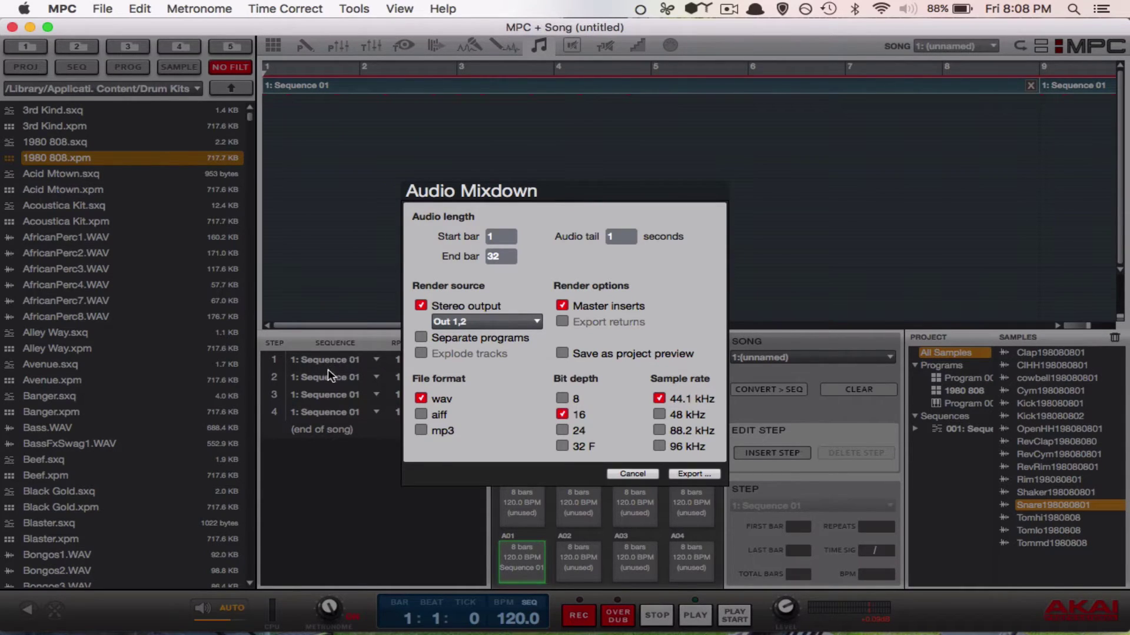
# Set the mixdown file format to mp3 with a 320 kbps bitrate.
pyautogui.click(420, 431)
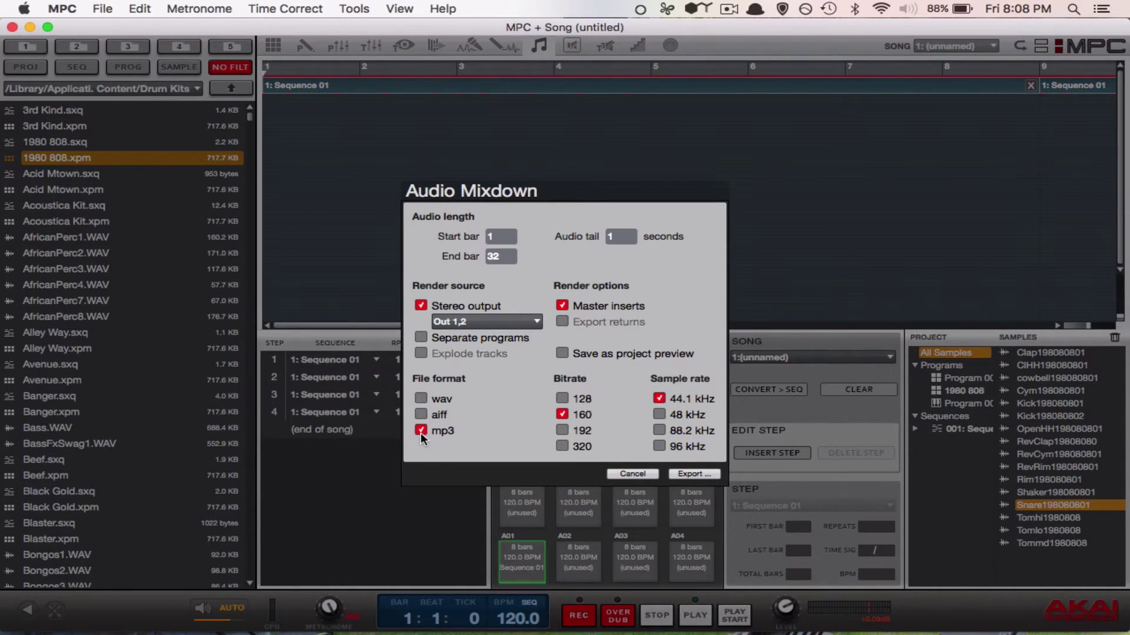
pyautogui.click(562, 447)
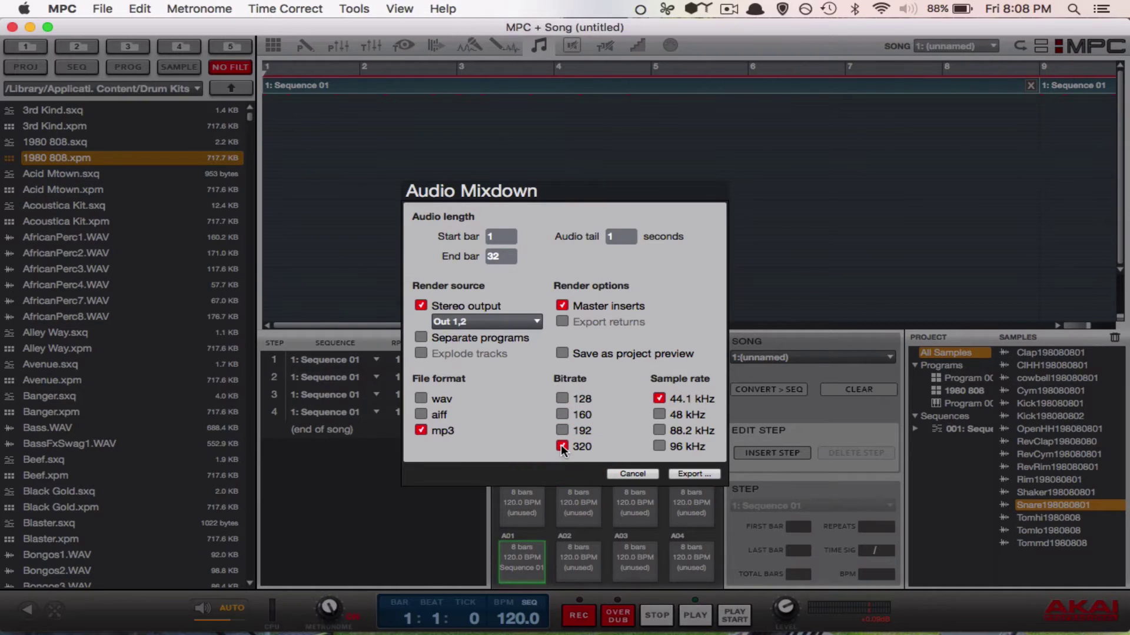